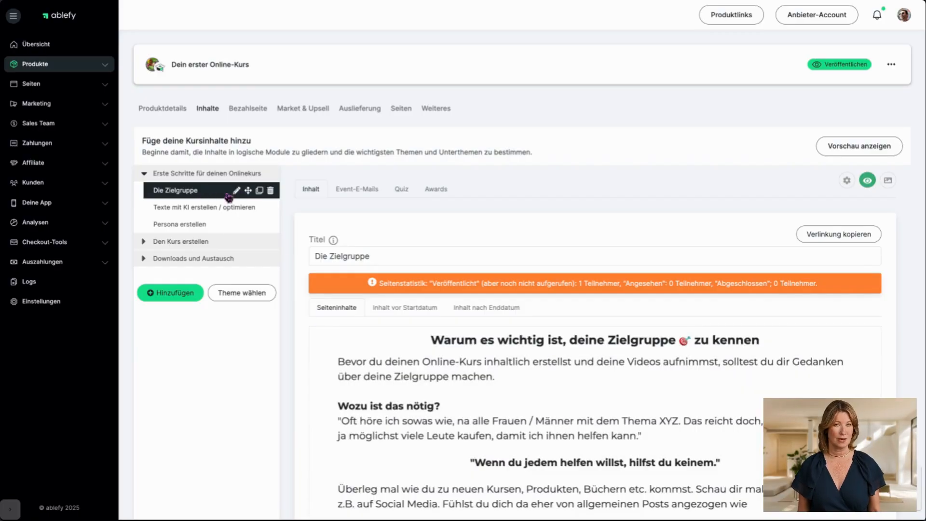
Activate the "Die Zielgruppe" quiz with the intro text "Yeah, der Einstieg ist geschafft. Jetzt erwarten dich ein paar Fragen zum Inhalt der Lektion. Hab Spaß dabei.".
click(403, 192)
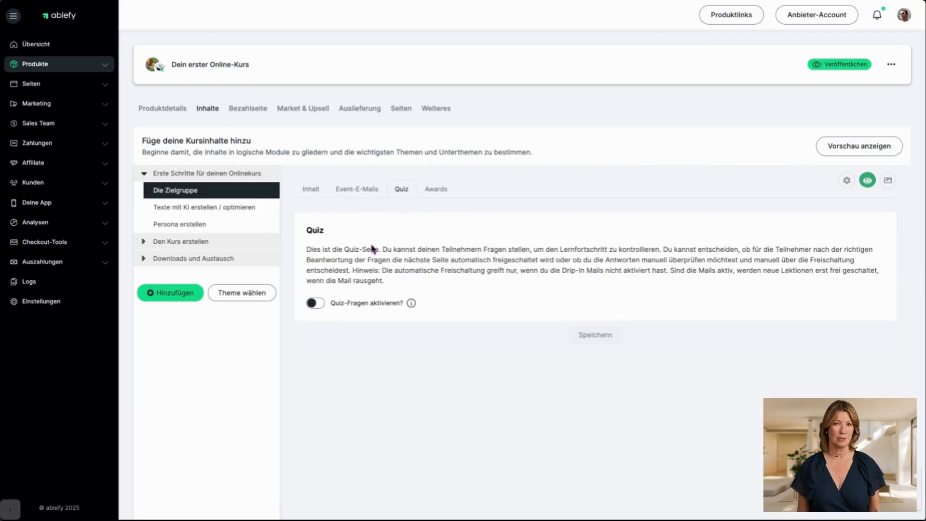
click(324, 304)
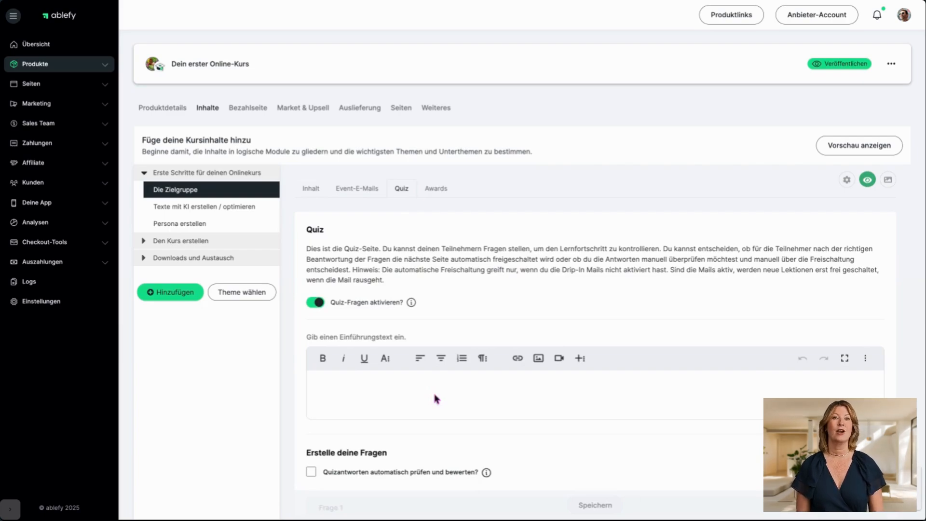
scroll(436, 399, down, 2)
click(332, 247)
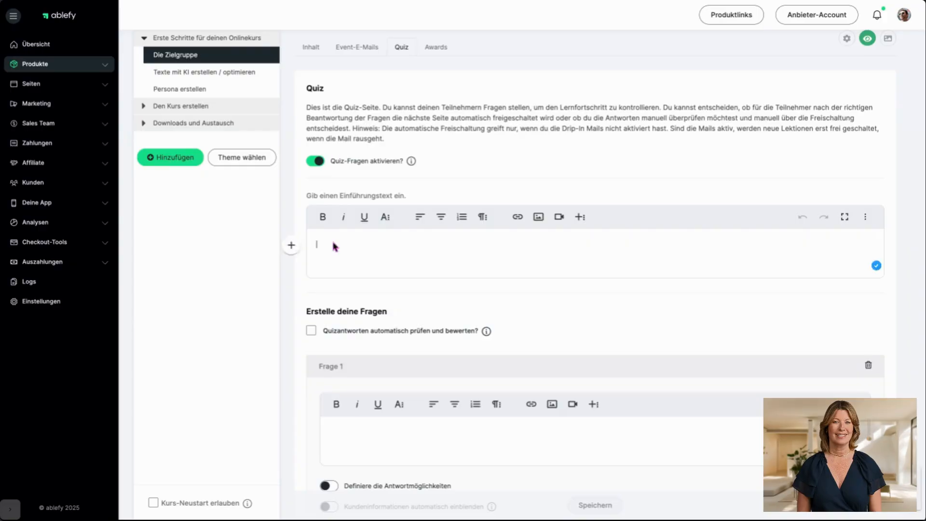
text(Yeah, der Einstieg ist geschafft. Jetzt erwarten dich ein paar Fragen zum Inhalt der Lektion. Hab Spaß dabei.)
Pose question 1 "Warum solltest du dir Gedanken um die Zielgruppe für deinen Online-Kurs machen? (mehrere richtige Antworten)" and allow multiple answers.
scroll(445, 294, down, 5)
scroll(448, 295, down, 1)
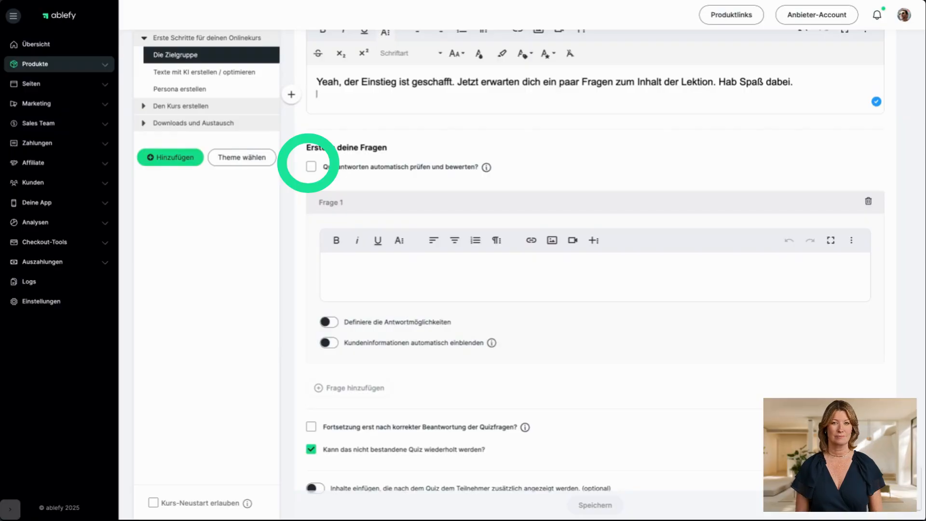
scroll(415, 327, down, 2)
click(748, 271)
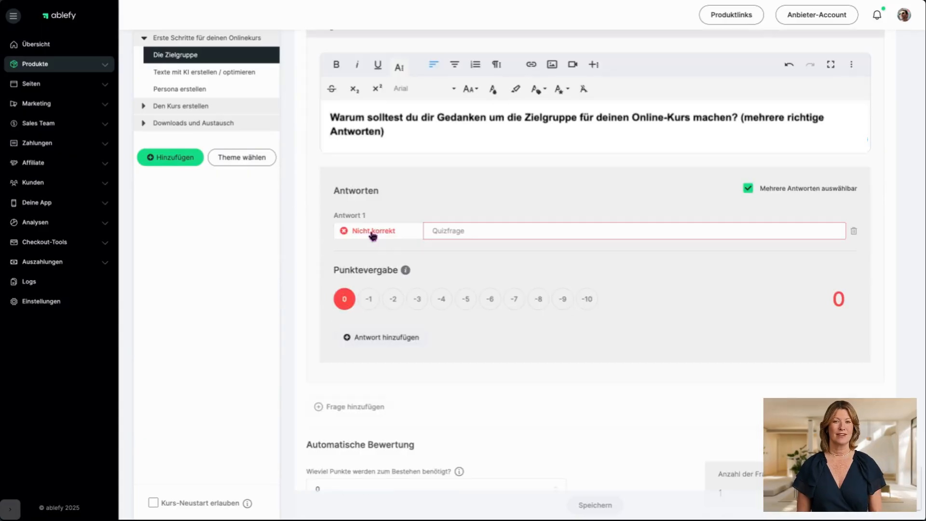
Mark answer 1 as correct, worth 1 point, with the text "Um Inhalte, Tonalität, Wording, Aufgaben etc. optimal an die Bedürfnisse der Lernenden anzupassen.".
click(373, 235)
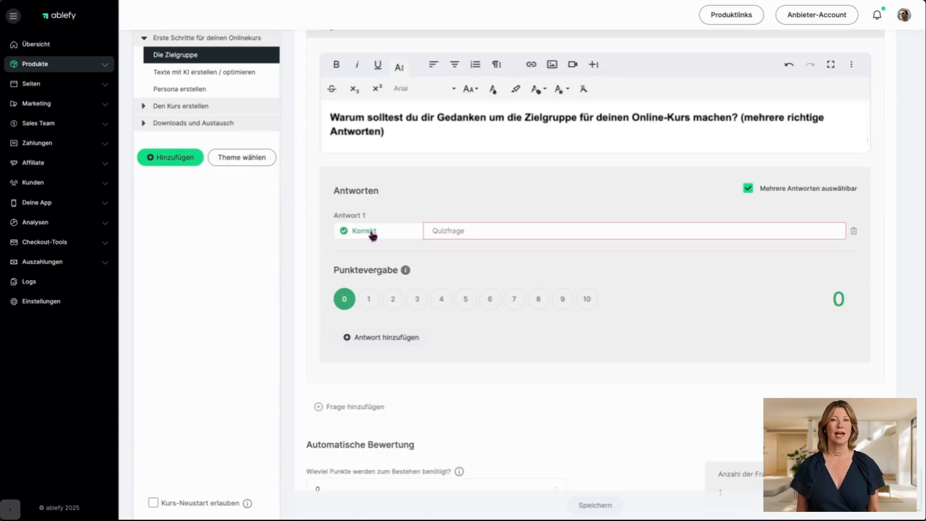
click(369, 299)
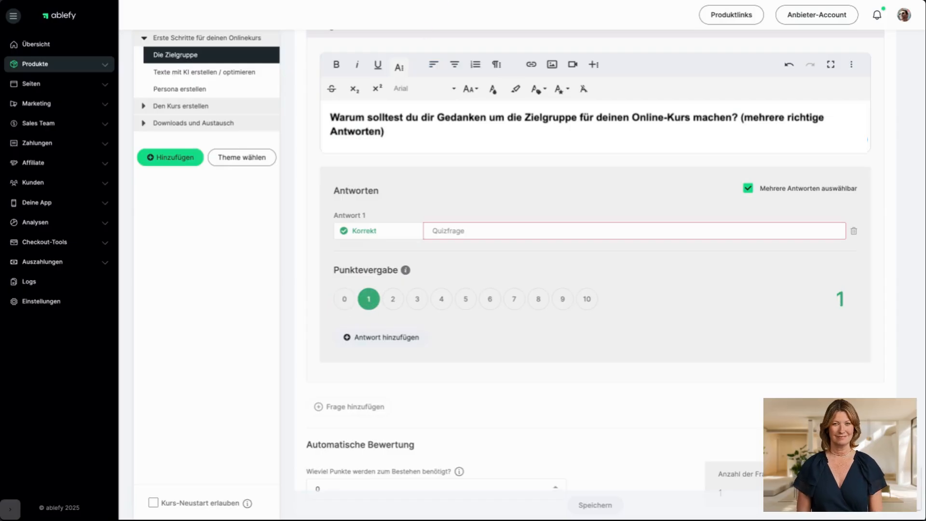
click(439, 231)
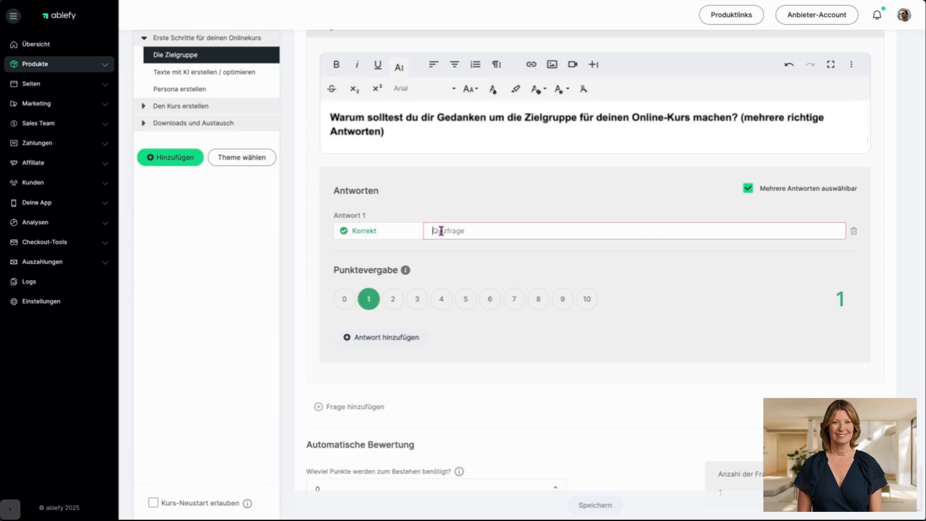
text(Um Inhalte, Tonalität, Wording, Aufgaben etc. optimal an die Bedürfnisse der Lernenden anzupassen.)
Add an incorrect answer 2 with the text "Um eine möglichst große Anzahl an potenziellen Kursteilnehmern anzusprechen und zu gewinnen.".
scroll(479, 204, down, 1)
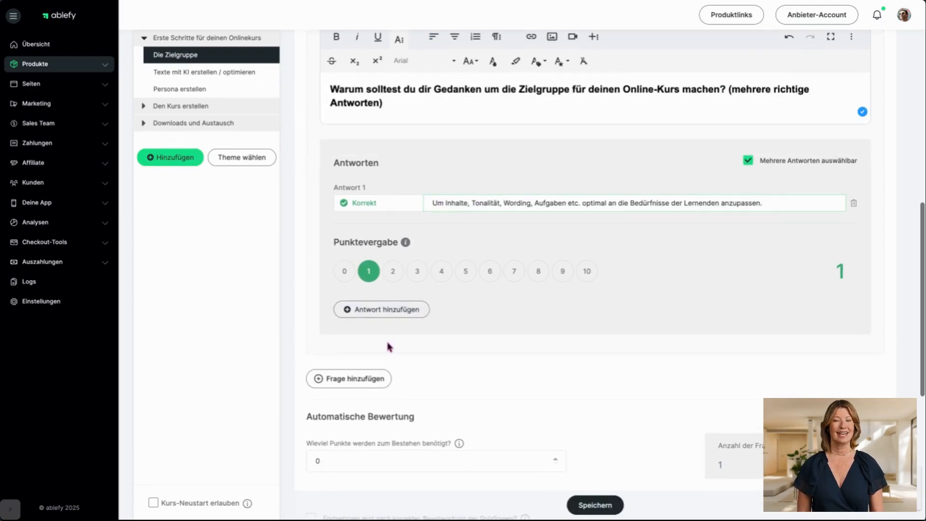
click(387, 310)
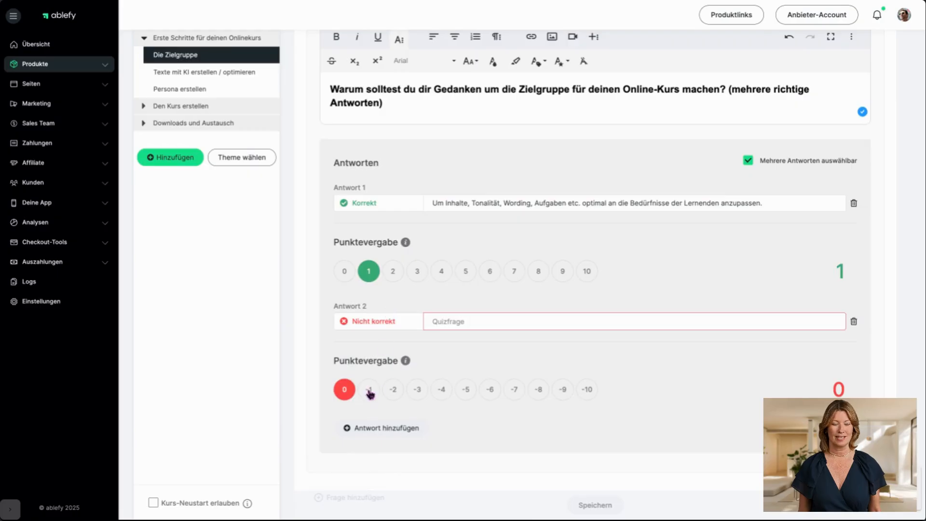
scroll(377, 352, down, 2)
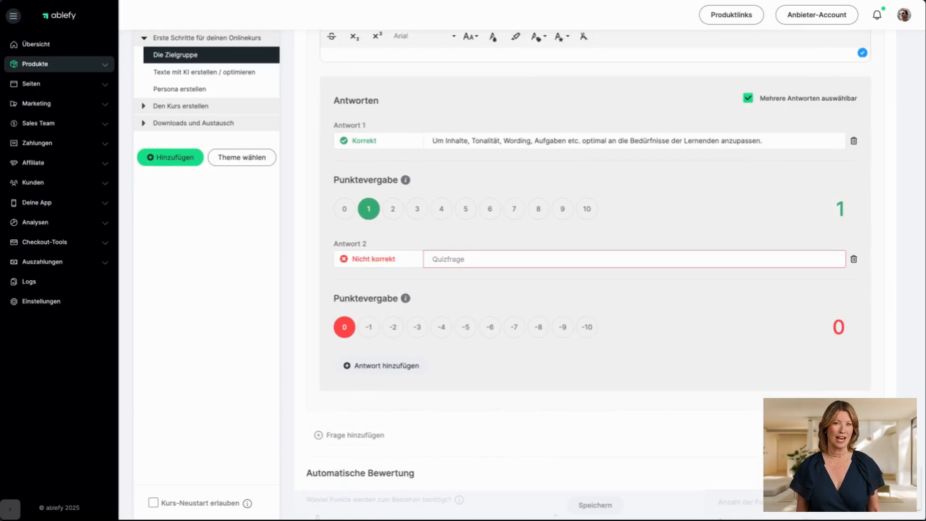
click(459, 258)
text(Um eine möglichst große Anzahl an potenziellen Kursteilnehmern anzusprechen und zu gewinnen.)
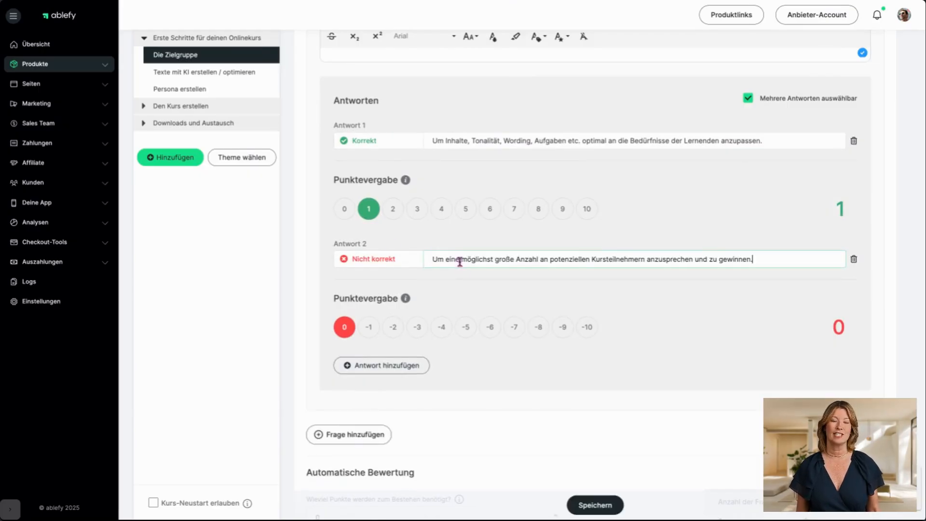
Add a correct answer 3 worth 1 point with the text "Um den richtigen Preis für meinen Kurs festzulegen.".
click(412, 364)
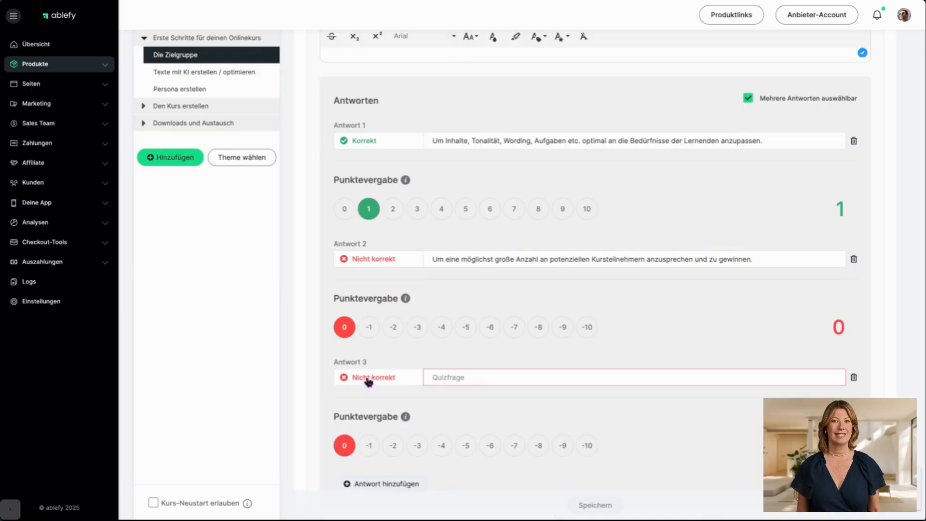
click(368, 380)
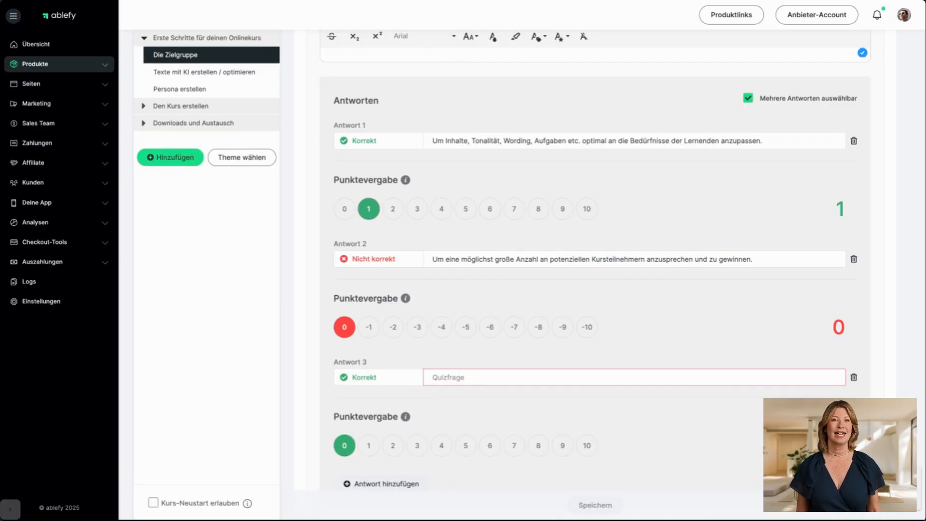
click(443, 378)
text(Um den richtigen Preis für meinen Kurs festzulegen.)
Set the passing score to 2 points, allow continuing only after correct quiz answers, and let a failed quiz be repeated.
scroll(444, 376, up, 1)
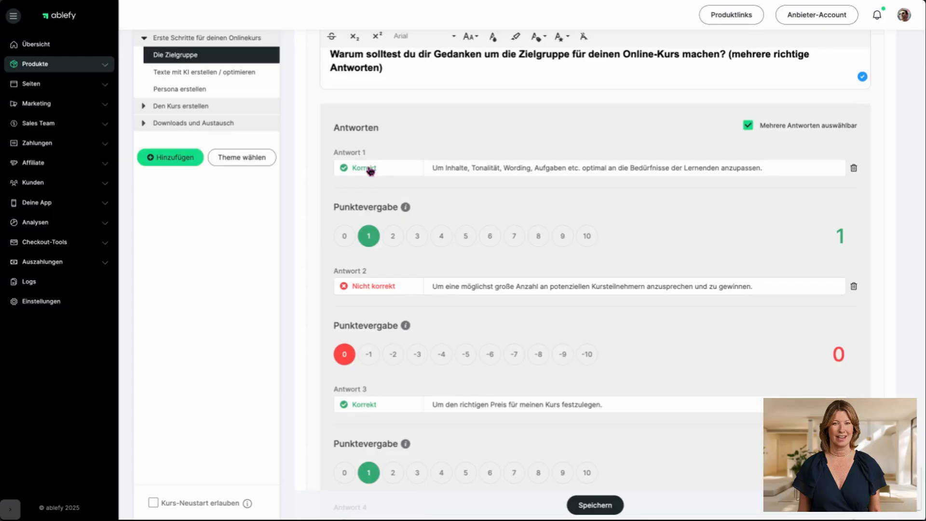
scroll(368, 237, down, 3)
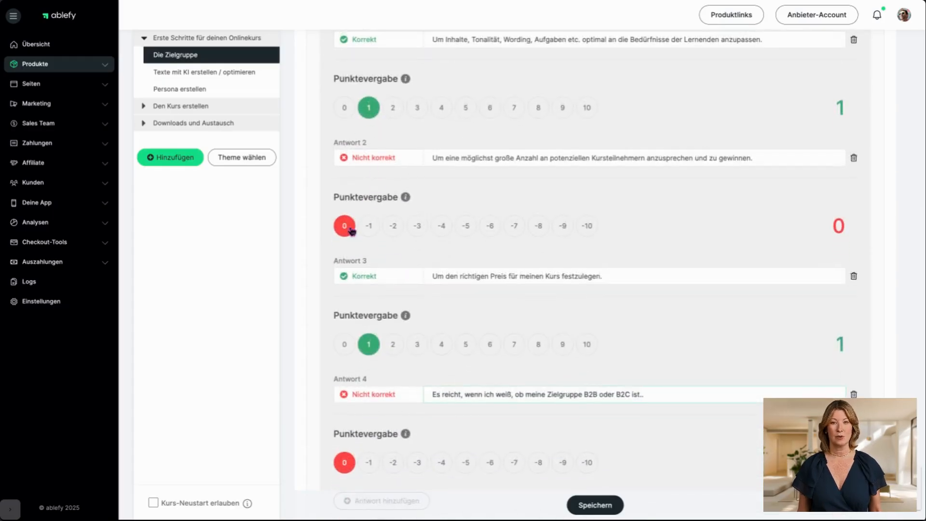
scroll(349, 236, down, 2)
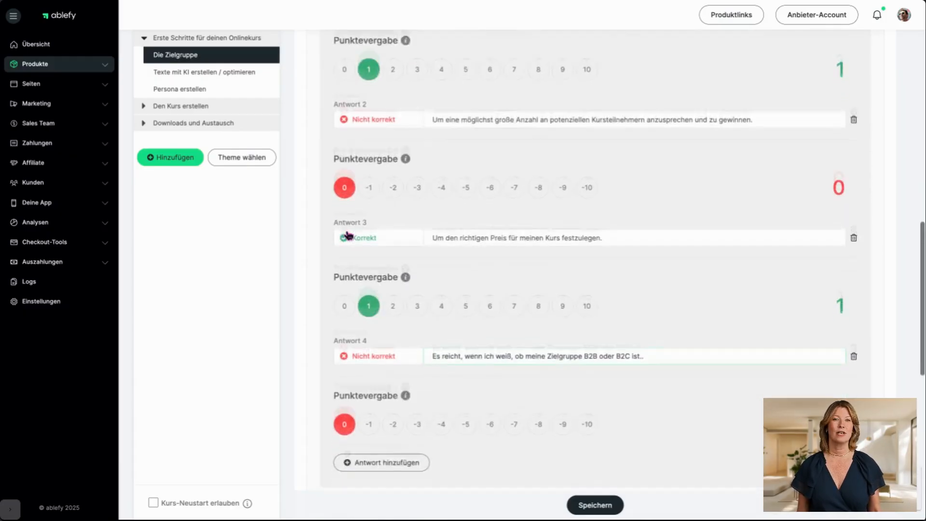
scroll(469, 422, down, 5)
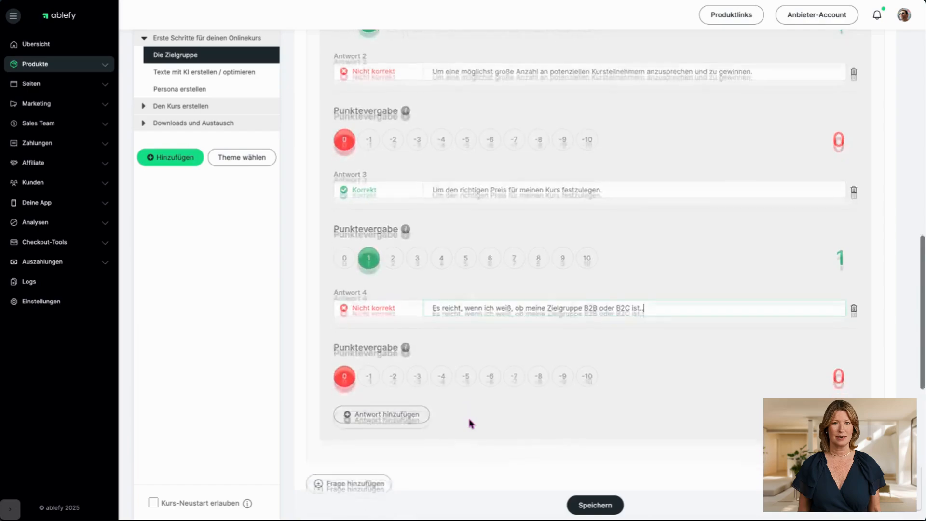
scroll(472, 423, down, 2)
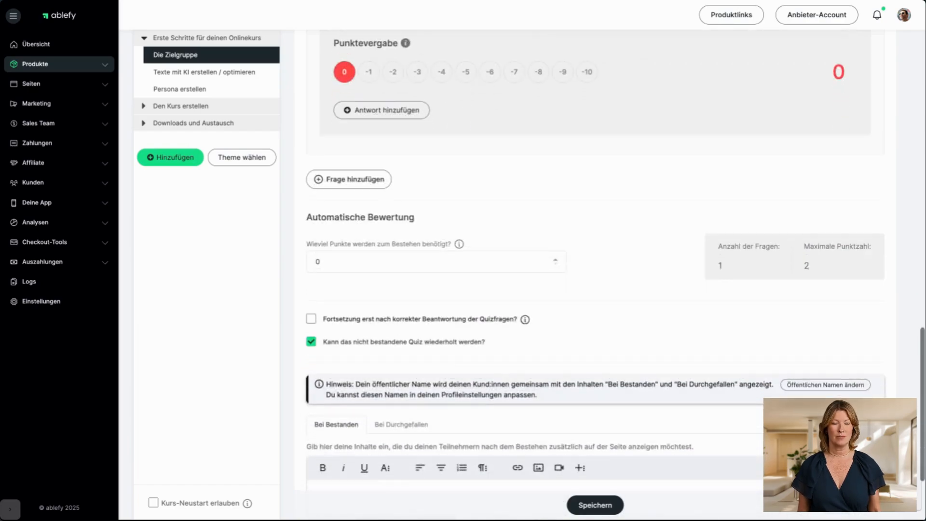
scroll(595, 260, up, 1)
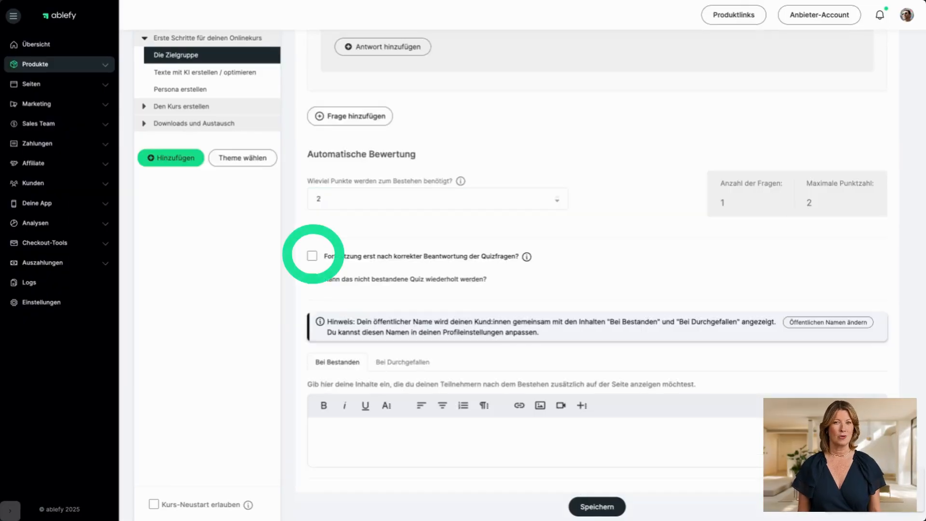
click(312, 256)
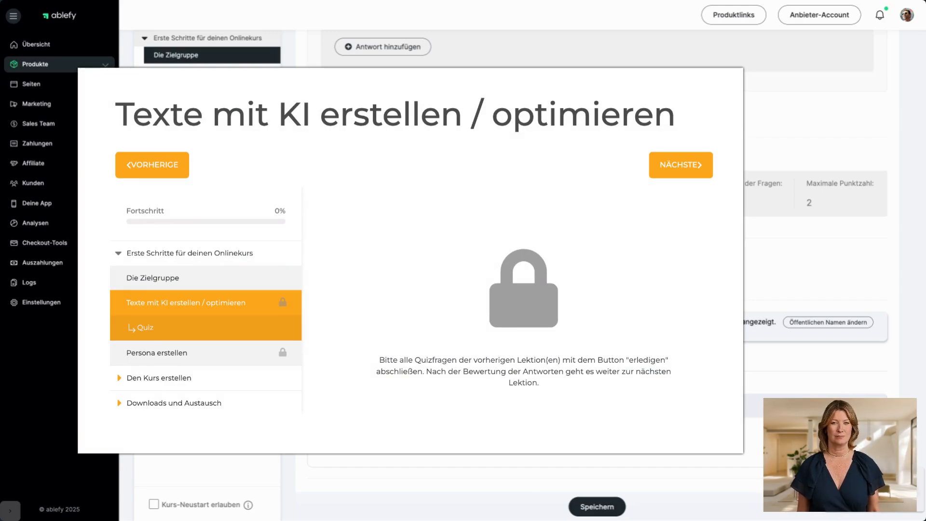
click(312, 233)
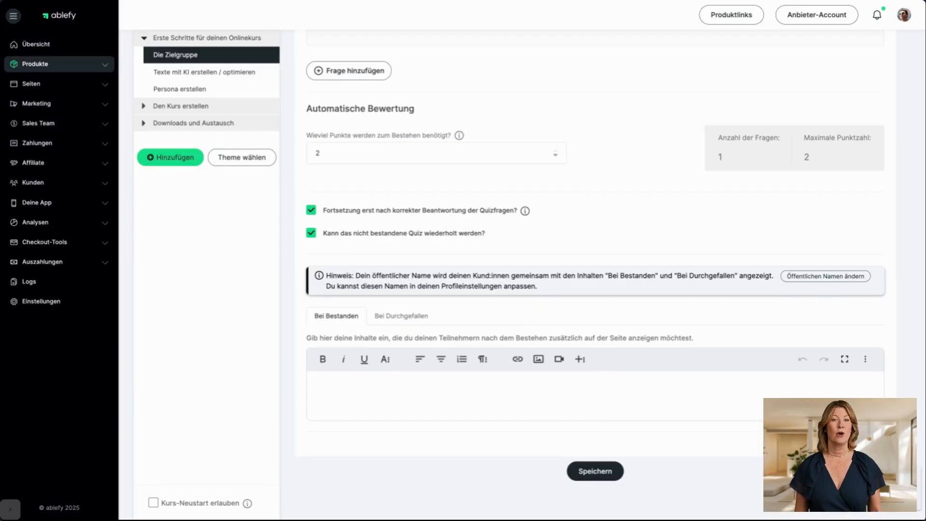
Paste the prepared congratulation text headed "Super gemacht! Quiz bestanden!" as the content shown after passing the quiz.
scroll(530, 275, down, 1)
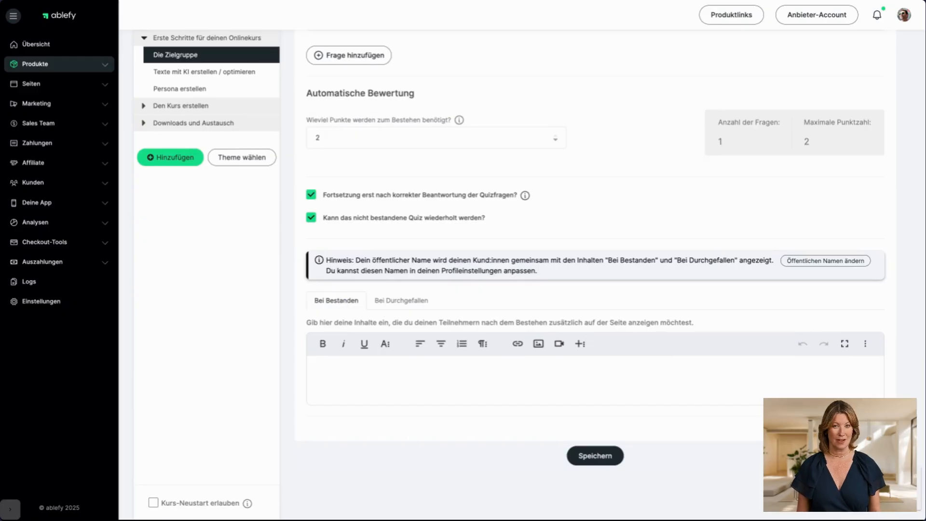
click(360, 364)
key(ctrl+v)
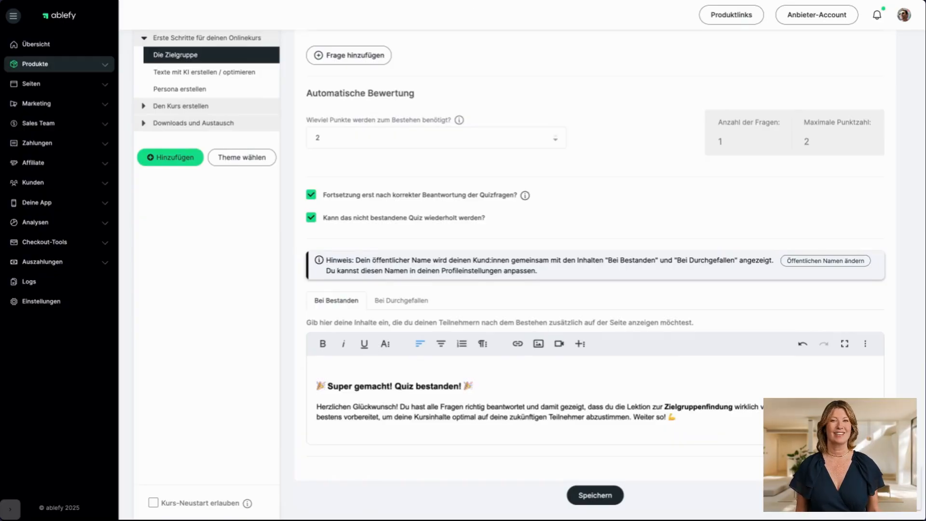
Paste the prepared encouragement text headed "Ups, leider nicht bestanden..." as the content shown after failing the quiz.
click(389, 302)
click(392, 377)
key(ctrl+v)
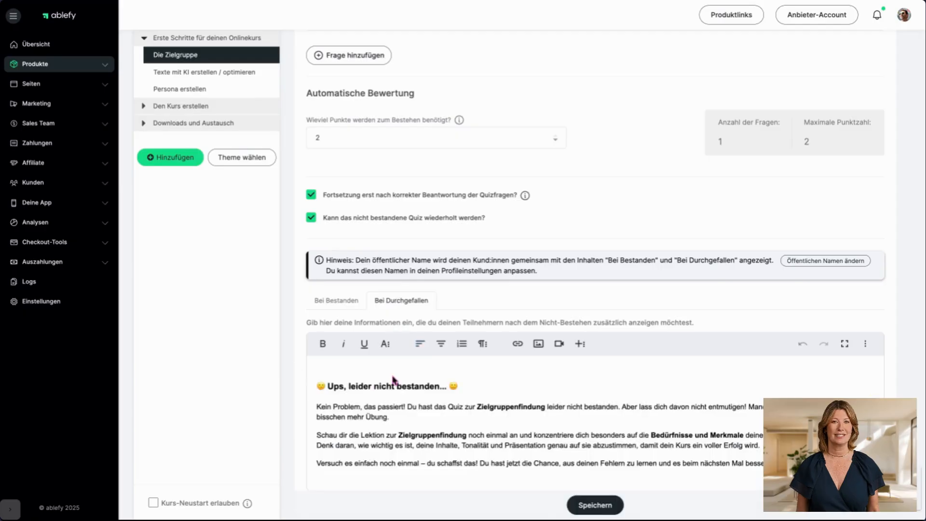
scroll(398, 407, up, 1)
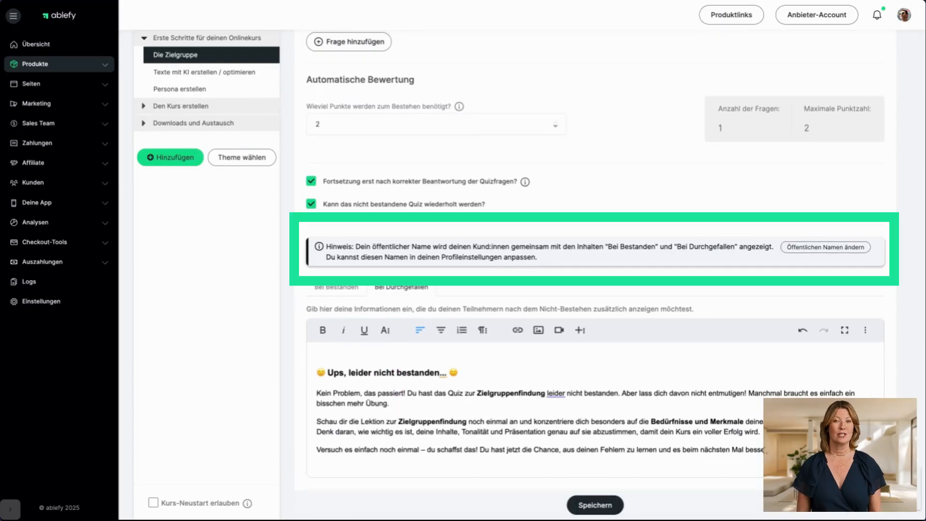